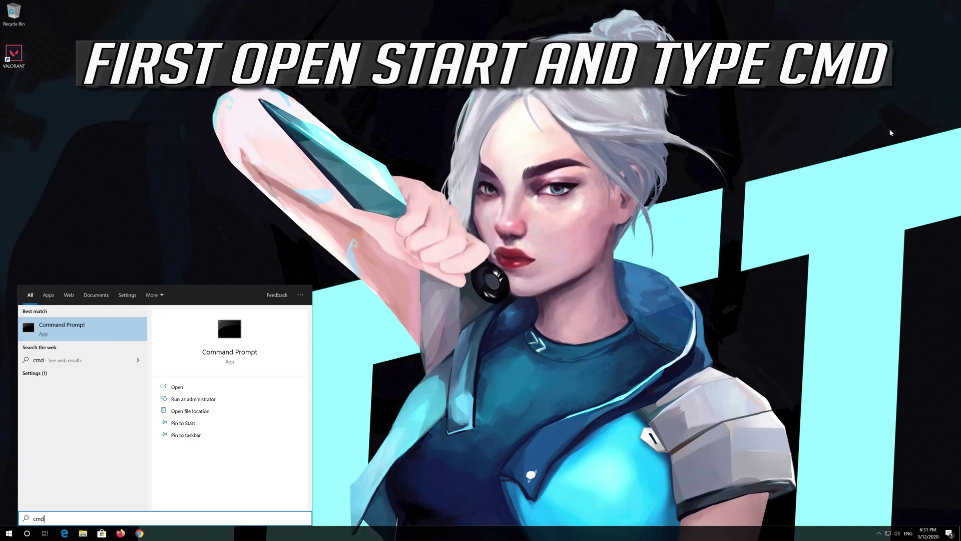
Run Command Prompt as administrator from Start and approve the UAC prompt.
{"action": "right_click", "coordinate": [97, 333]}
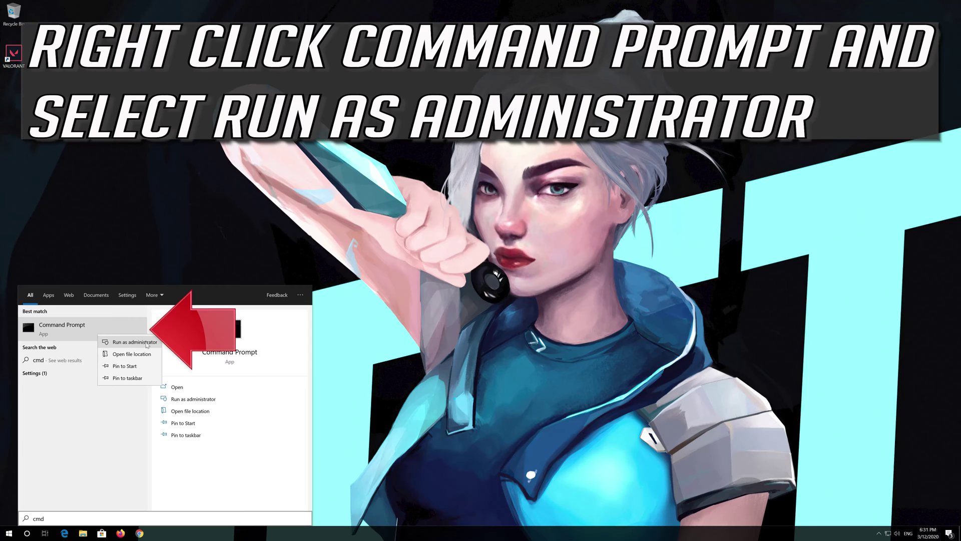
{"action": "left_click", "coordinate": [146, 342]}
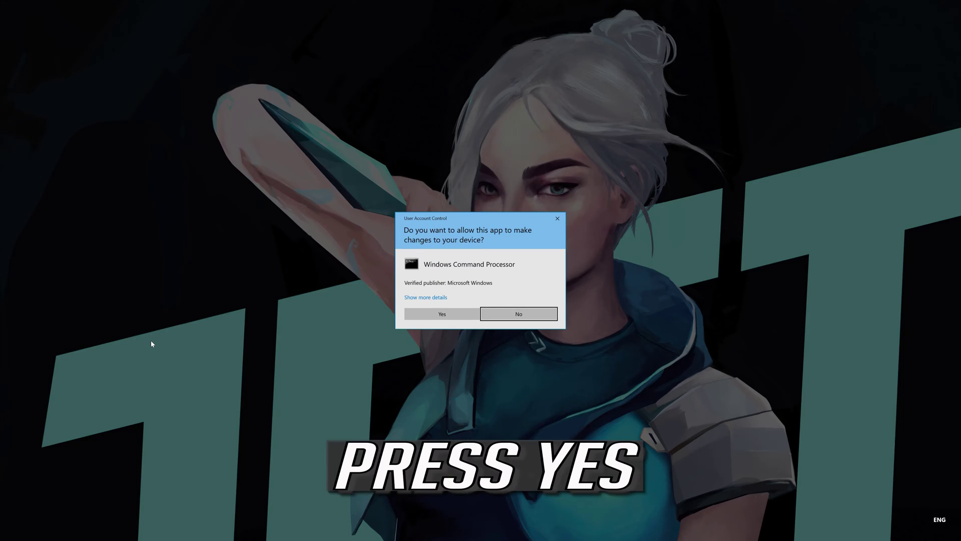
{"action": "left_click", "coordinate": [449, 317]}
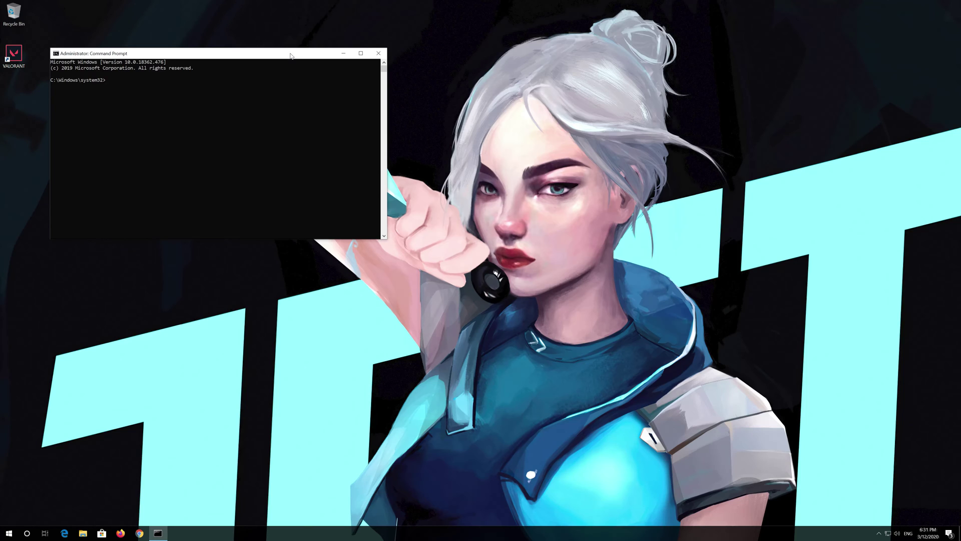
Reposition and enlarge the console, then run netsh int ip reset C:\resetlog.txt.
{"action": "left_click_drag", "start_coordinate": [291, 54], "coordinate": [513, 157]}
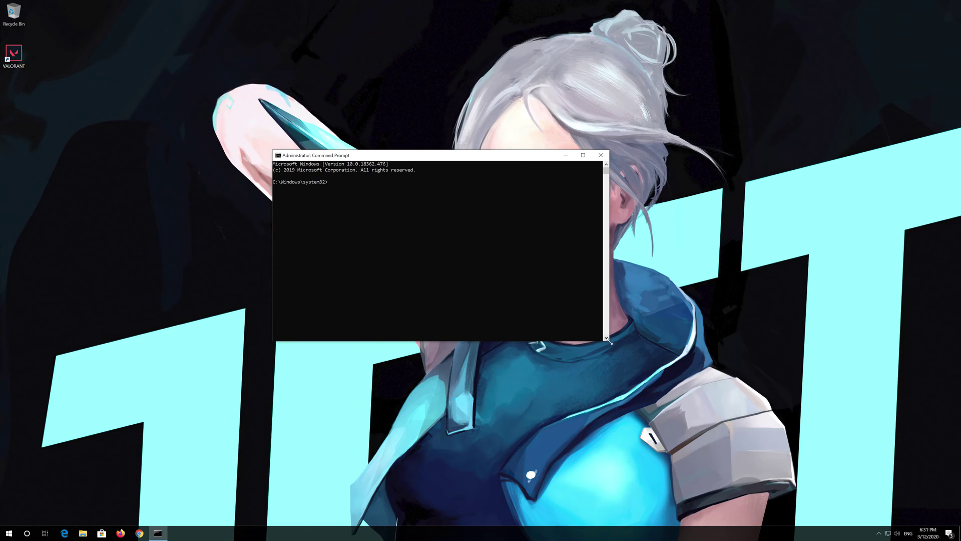
{"action": "left_click_drag", "start_coordinate": [610, 342], "coordinate": [667, 362]}
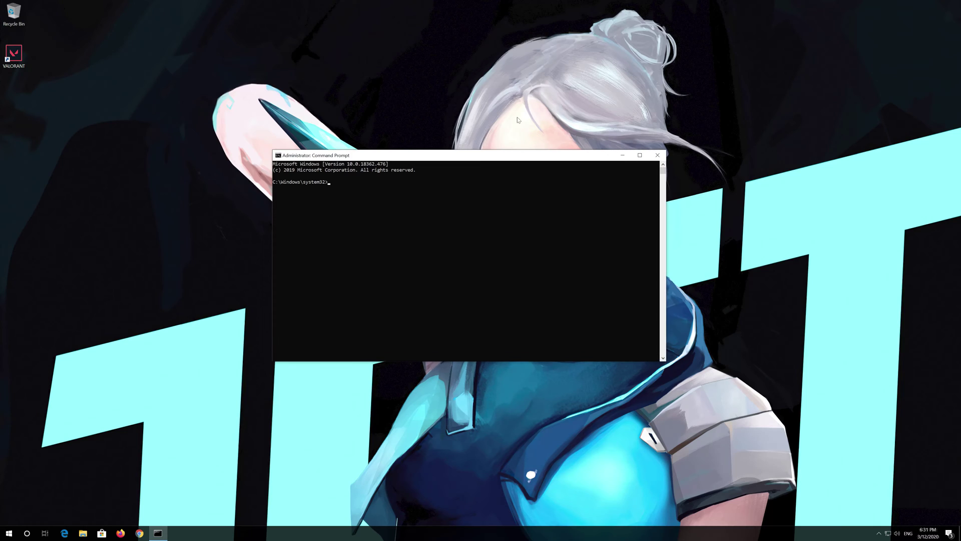
{"action": "left_click_drag", "start_coordinate": [527, 157], "coordinate": [537, 146]}
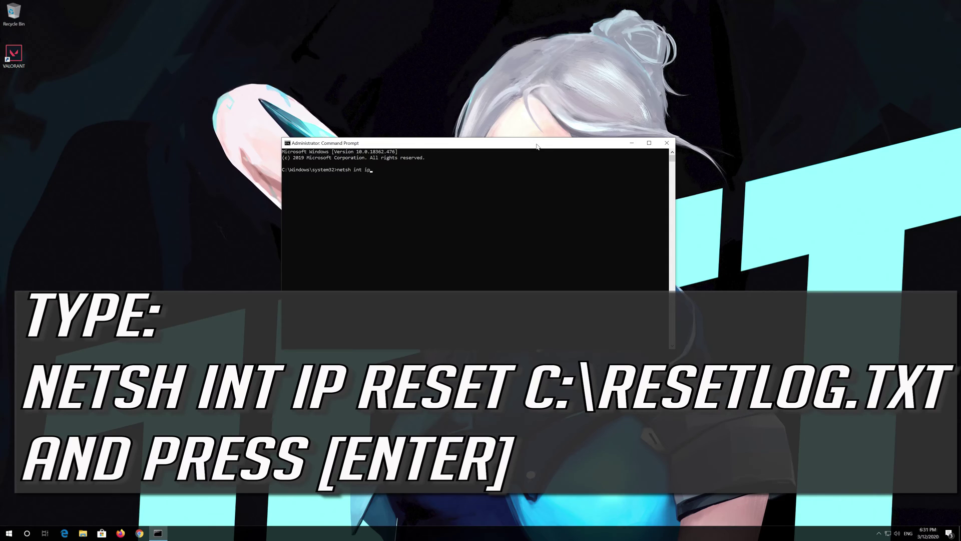
{"action": "type", "text": "reset C:\\resetlog.txt"}
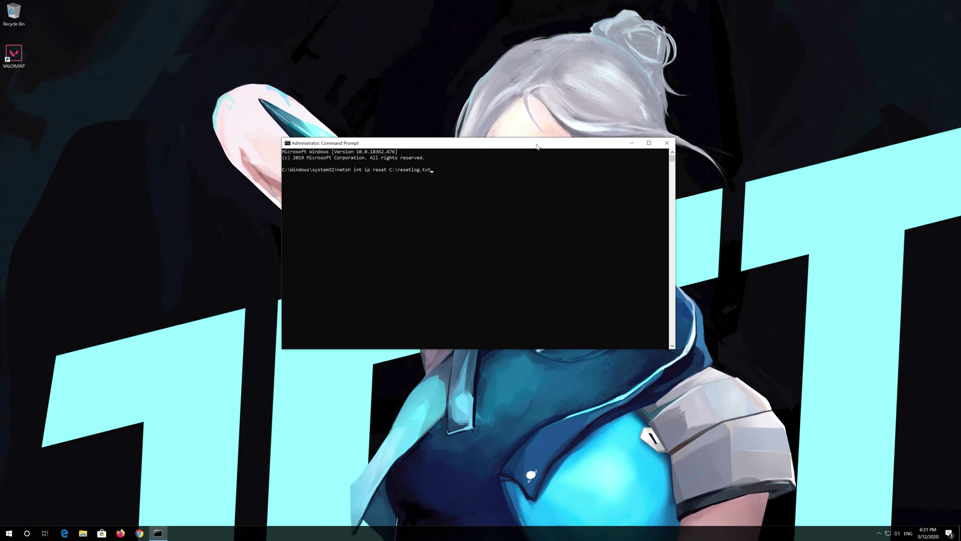
{"action": "key", "text": "Return"}
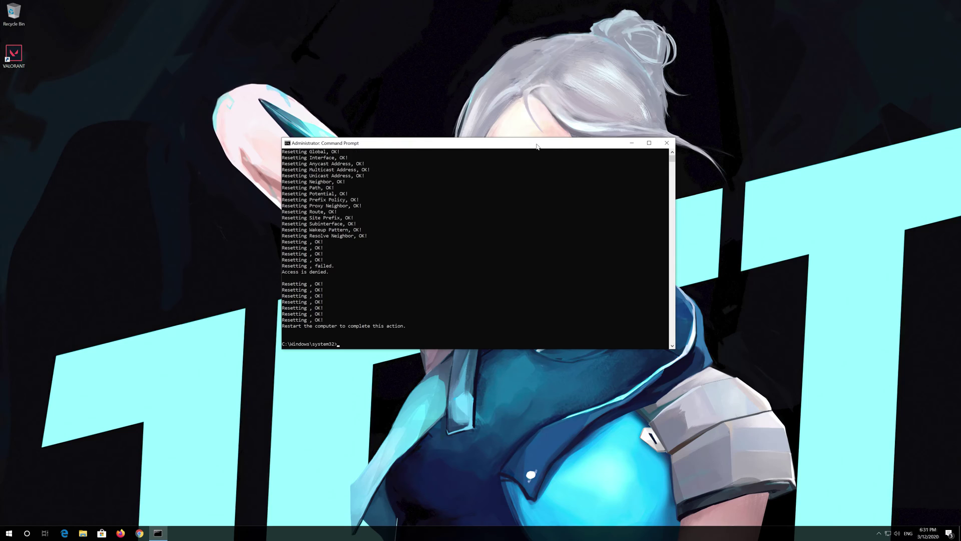
Reset the Winsock catalog with netsh winsock reset.
{"action": "type", "text": "netsh winsock"}
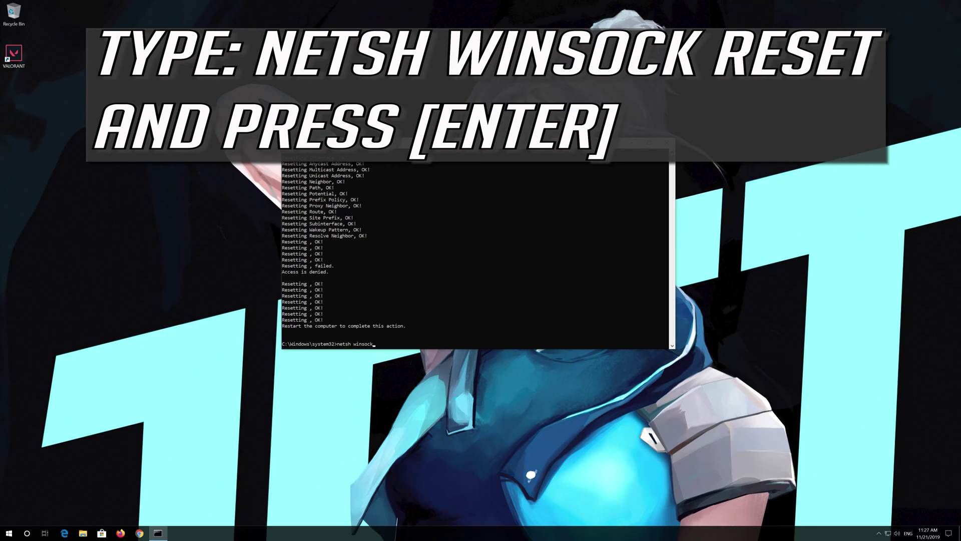
{"action": "type", "text": "eset"}
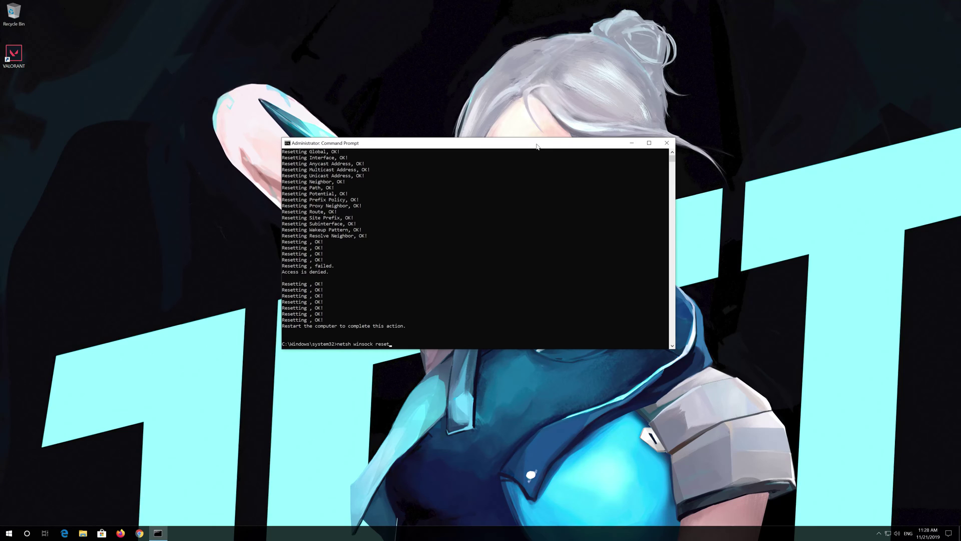
{"action": "key", "text": "Return"}
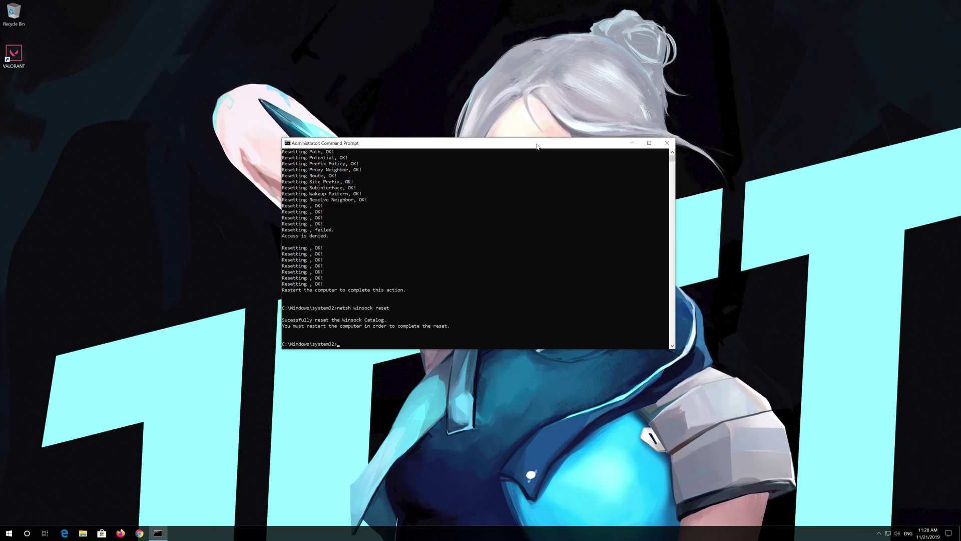
Flush the DNS resolver cache with ipconfig /flushdns, then exit Command Prompt.
{"action": "type", "text": "ipcon"}
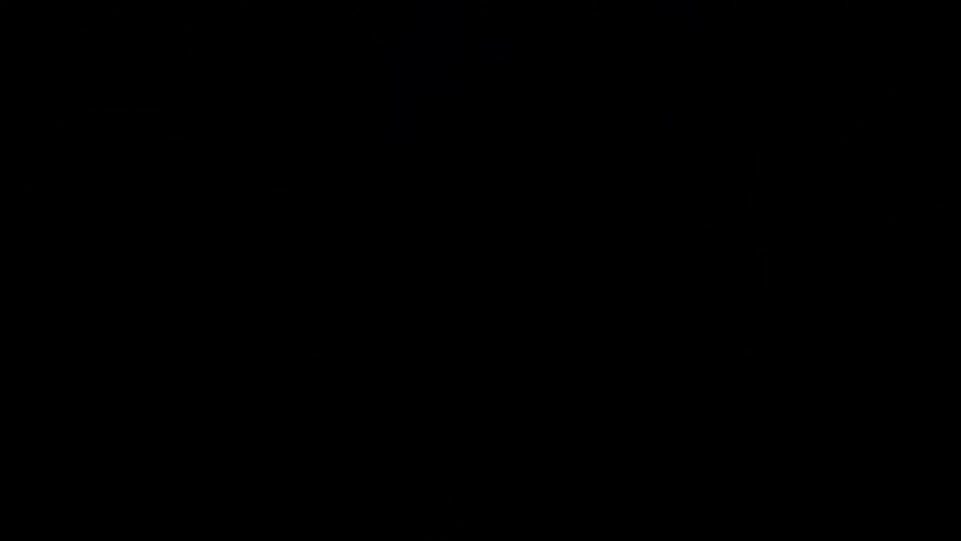
{"action": "key", "text": "Return"}
{"action": "type", "text": "exit"}
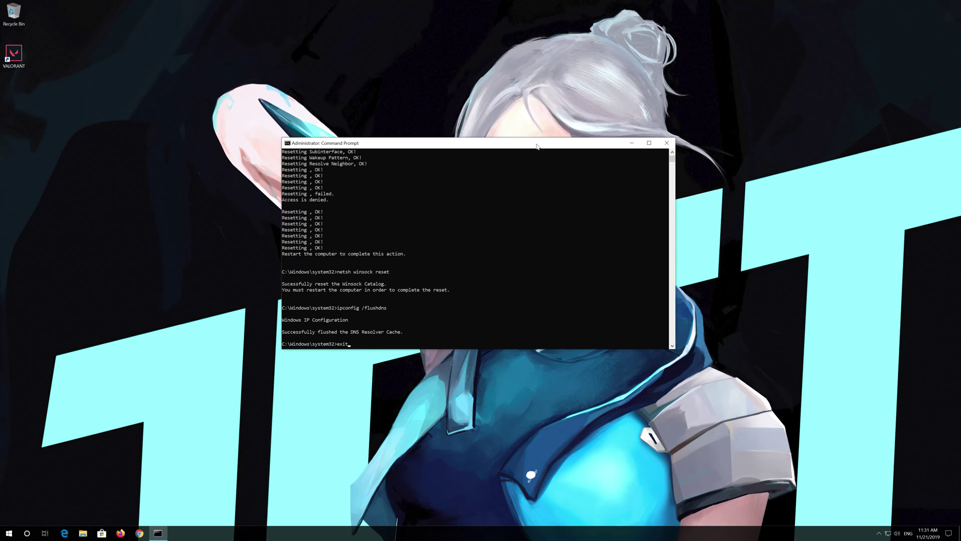
{"action": "key", "text": "Return"}
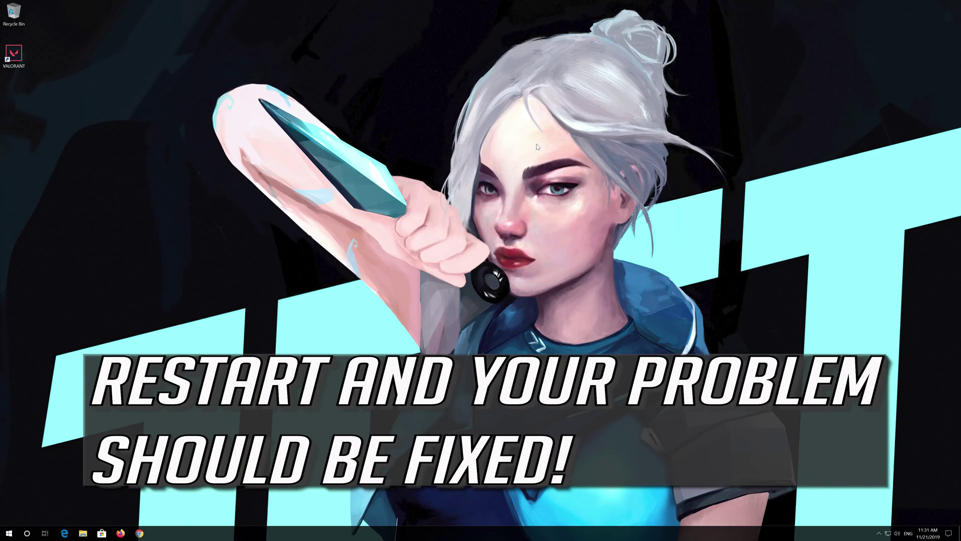
Search the Start menu for 'control panel'.
{"action": "left_click", "coordinate": [9, 532]}
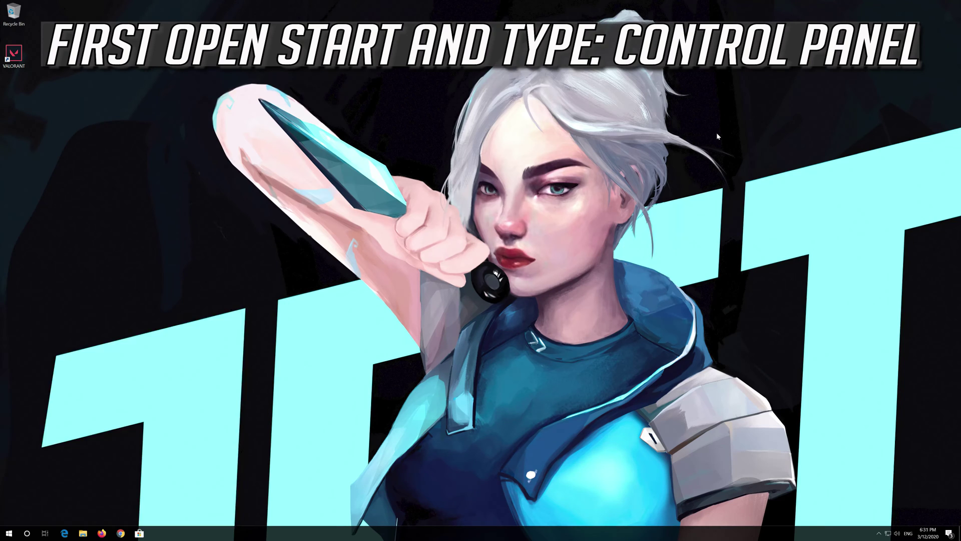
{"action": "key", "text": "super"}
{"action": "type", "text": "control panel"}
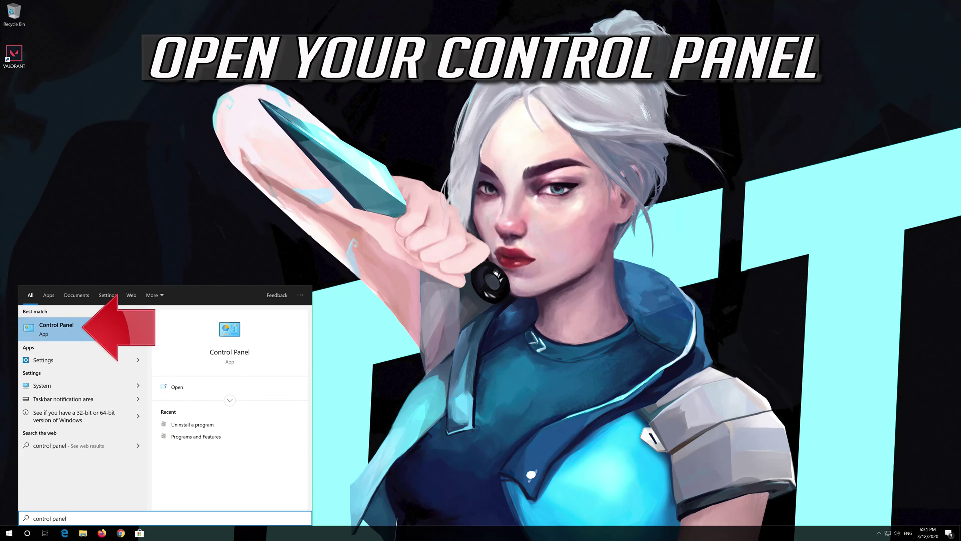
Go from Control Panel through Network and Sharing Center to the Network Connections list.
{"action": "left_click", "coordinate": [88, 329]}
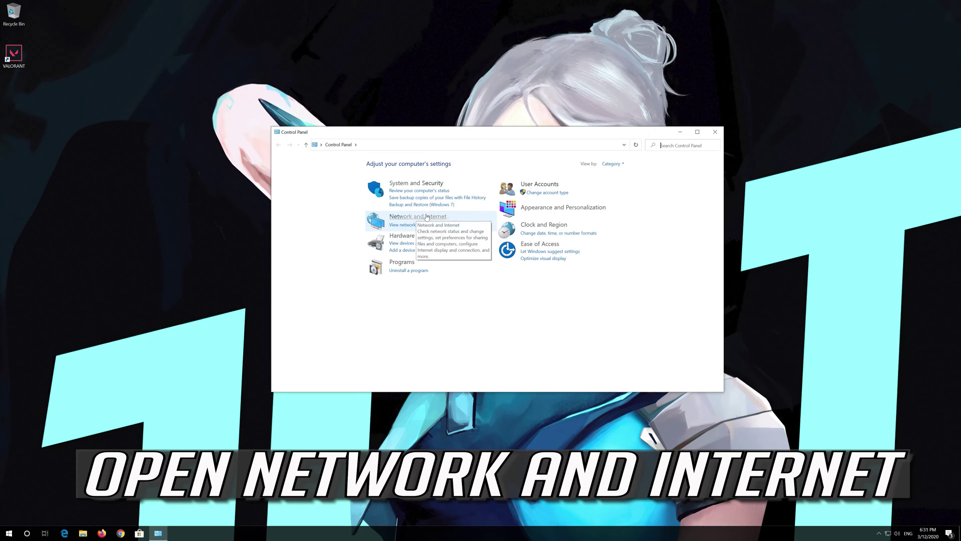
{"action": "left_click", "coordinate": [426, 218]}
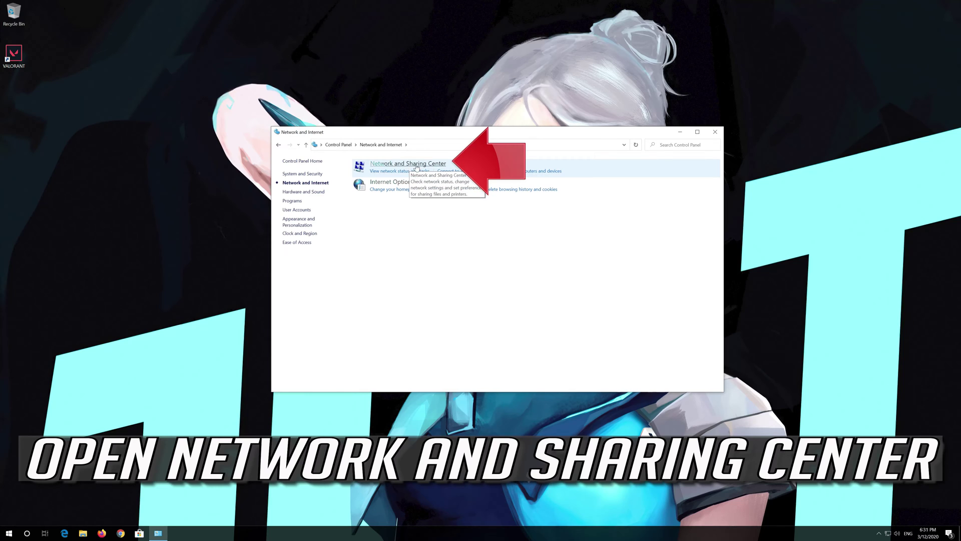
{"action": "left_click", "coordinate": [418, 165]}
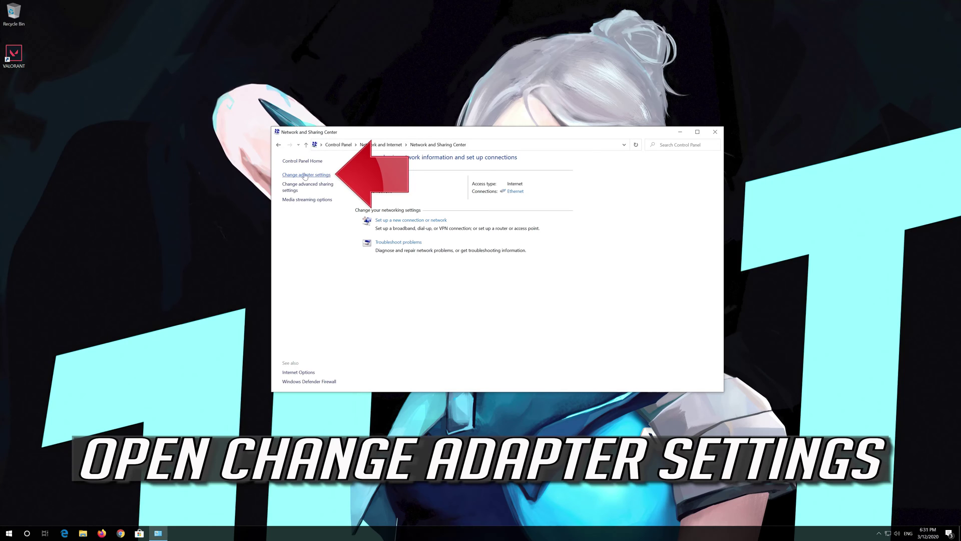
{"action": "left_click", "coordinate": [306, 175]}
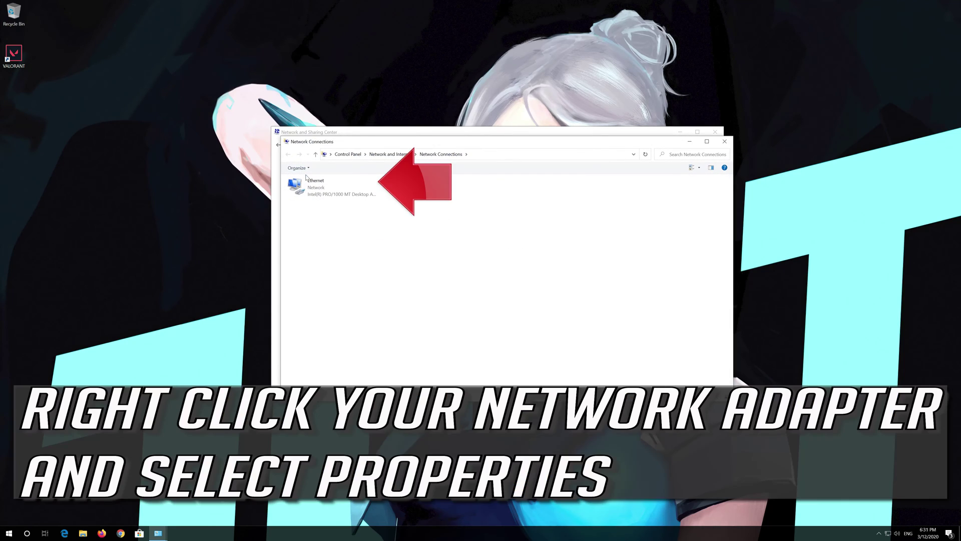
Open the Ethernet adapter's Properties and bring up its Internet Protocol Version 4 (TCP/IPv4) settings.
{"action": "left_click", "coordinate": [309, 184]}
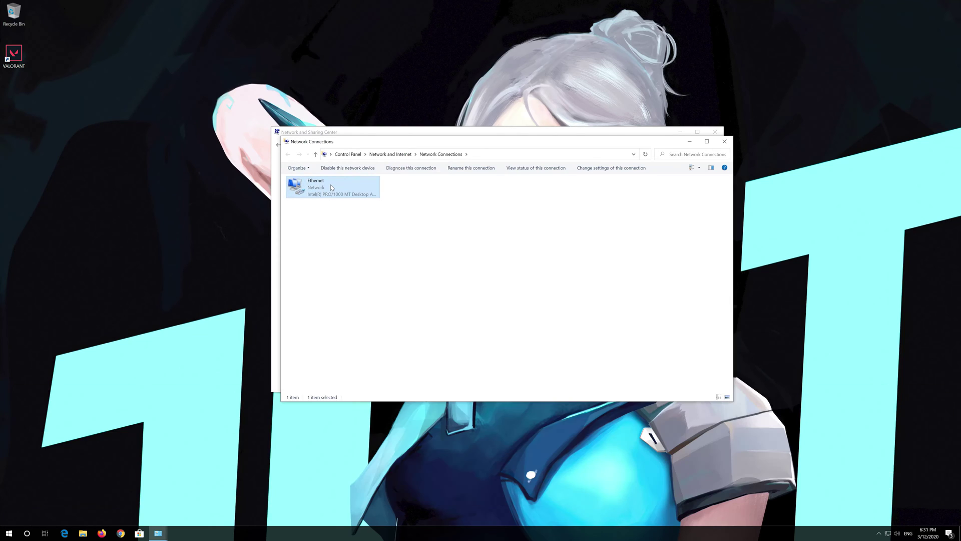
{"action": "right_click", "coordinate": [331, 187]}
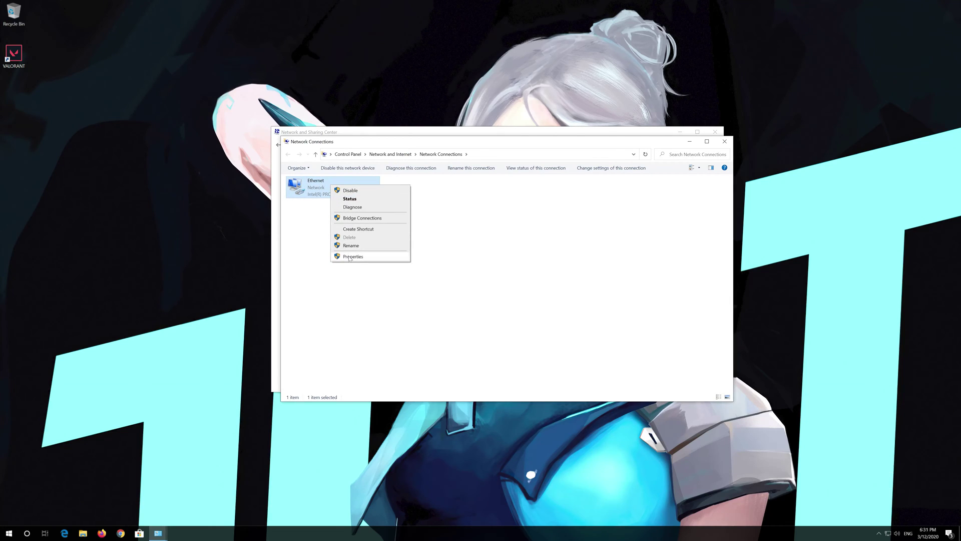
{"action": "left_click", "coordinate": [360, 256]}
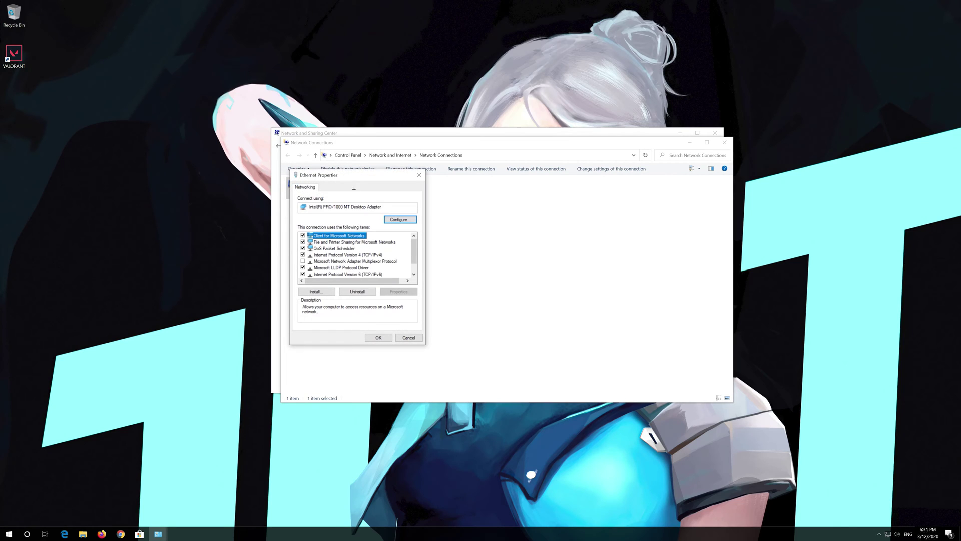
{"action": "left_click_drag", "start_coordinate": [357, 180], "coordinate": [506, 184]}
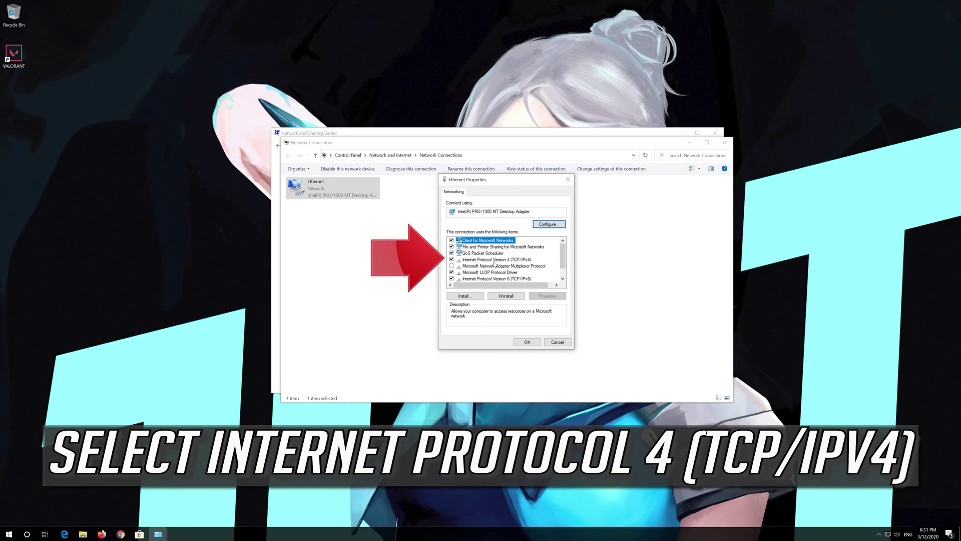
{"action": "left_click", "coordinate": [518, 260]}
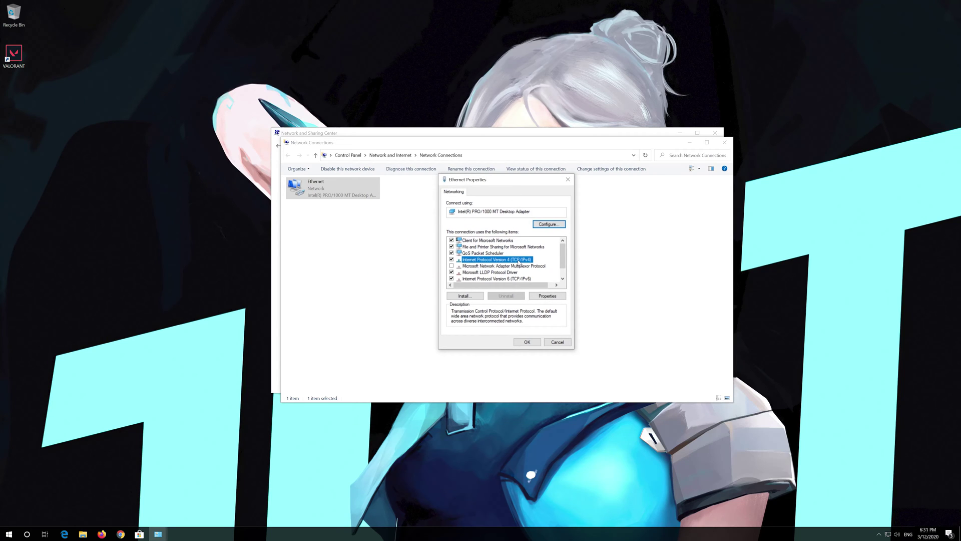
{"action": "left_click", "coordinate": [553, 296]}
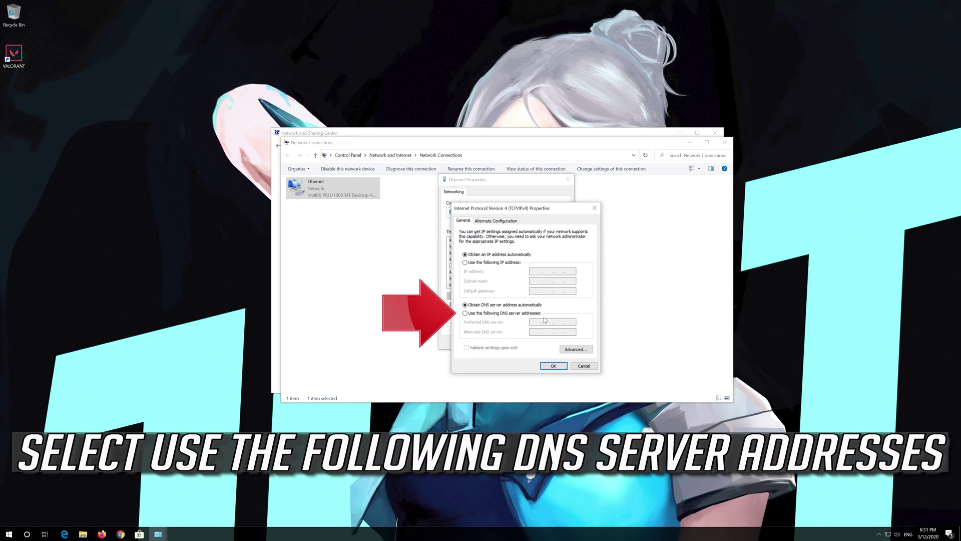
Use manual DNS with preferred 1.1.1.1 and alternate 1.0.0.1, and confirm with OK.
{"action": "left_click", "coordinate": [466, 313]}
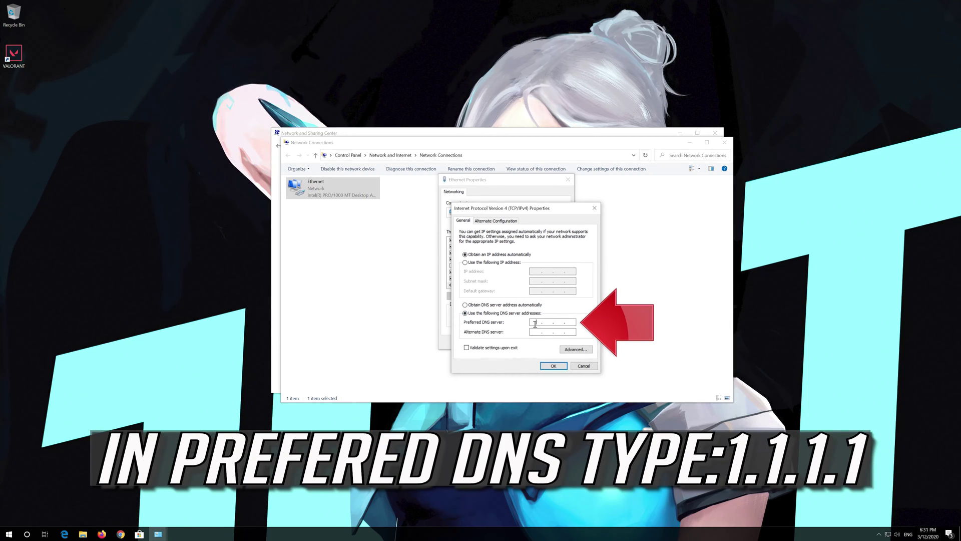
{"action": "type", "text": "1.1.1.1"}
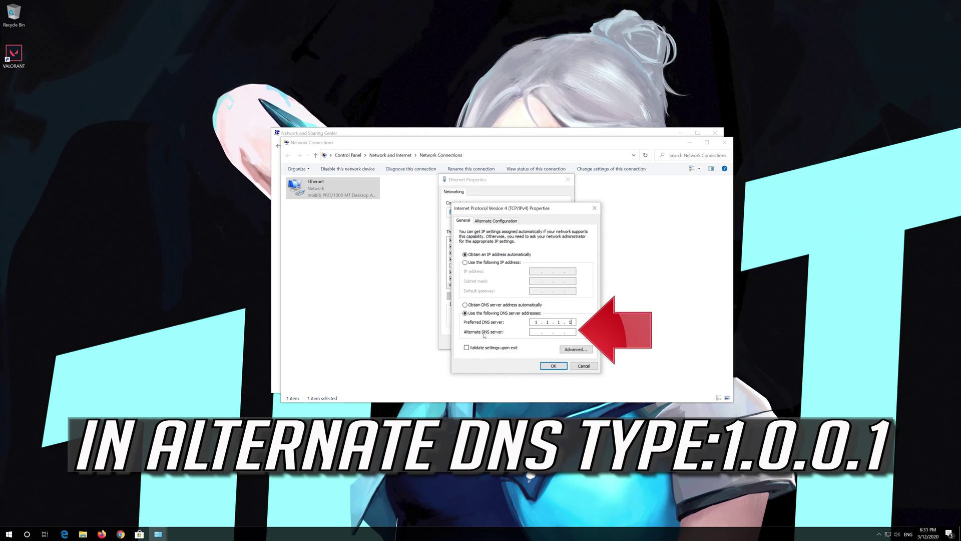
{"action": "left_click", "coordinate": [535, 330]}
{"action": "type", "text": "1.0.."}
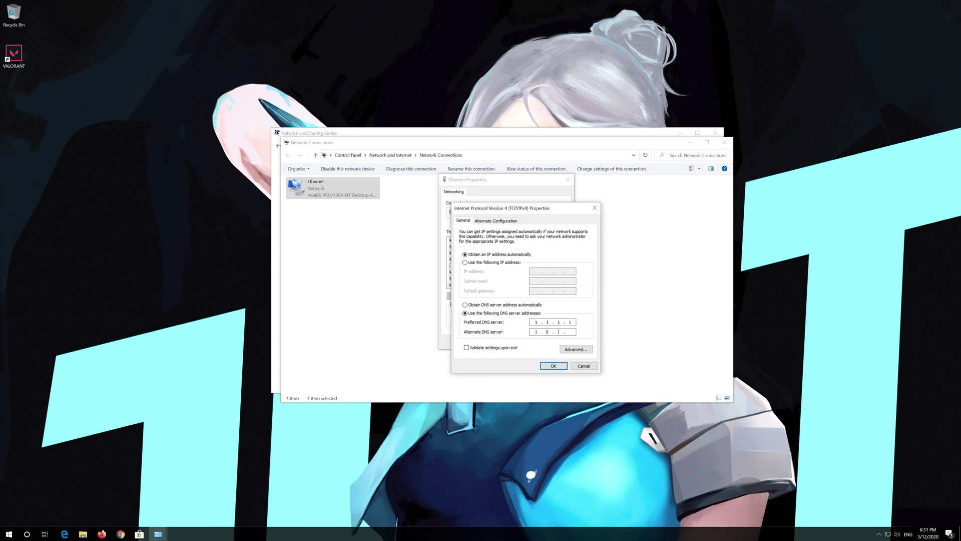
{"action": "type", "text": "0.1"}
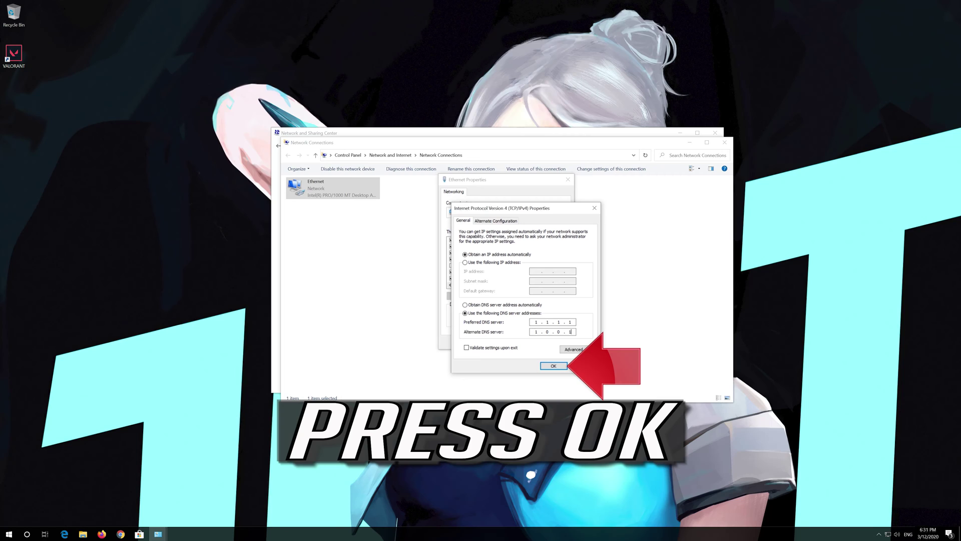
{"action": "left_click", "coordinate": [556, 367]}
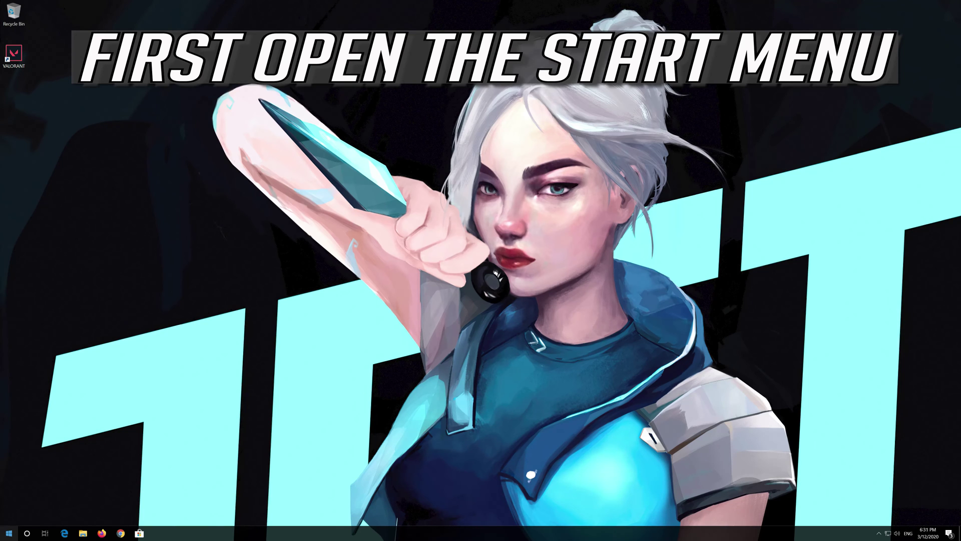
Open Settings from the Start menu's left rail.
{"action": "key", "text": "super"}
{"action": "mouse_move", "coordinate": [15, 498]}
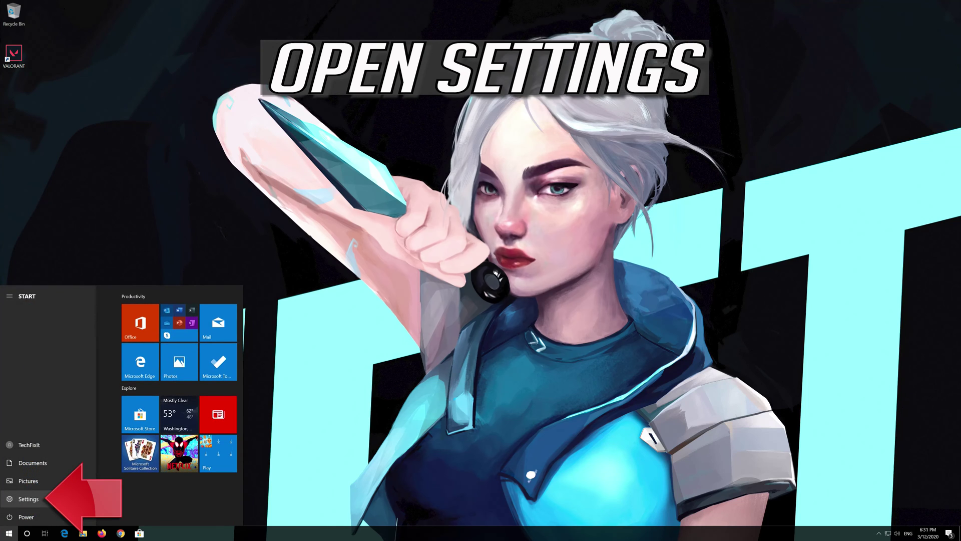
{"action": "left_click", "coordinate": [31, 500]}
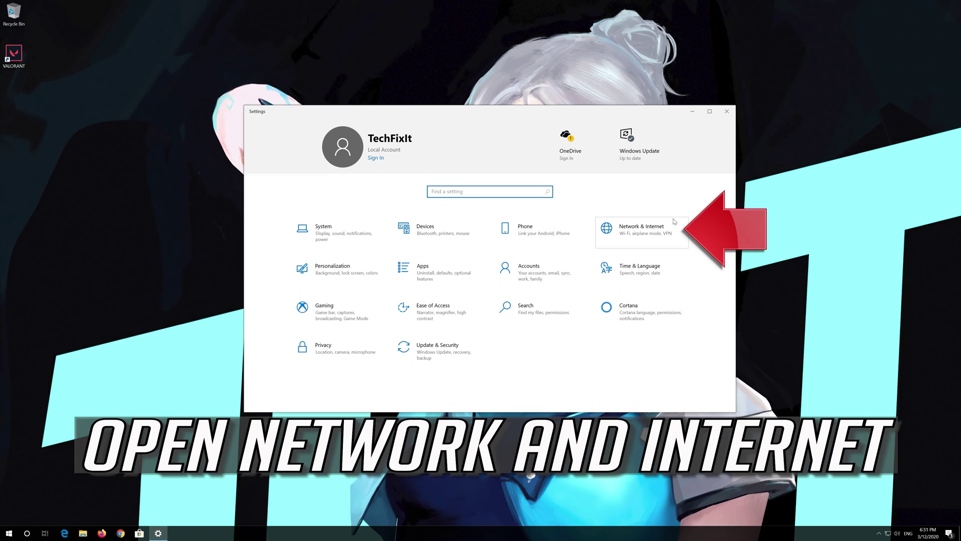
Open Network & Internet and scroll the Status page down to Network reset.
{"action": "left_click", "coordinate": [640, 234]}
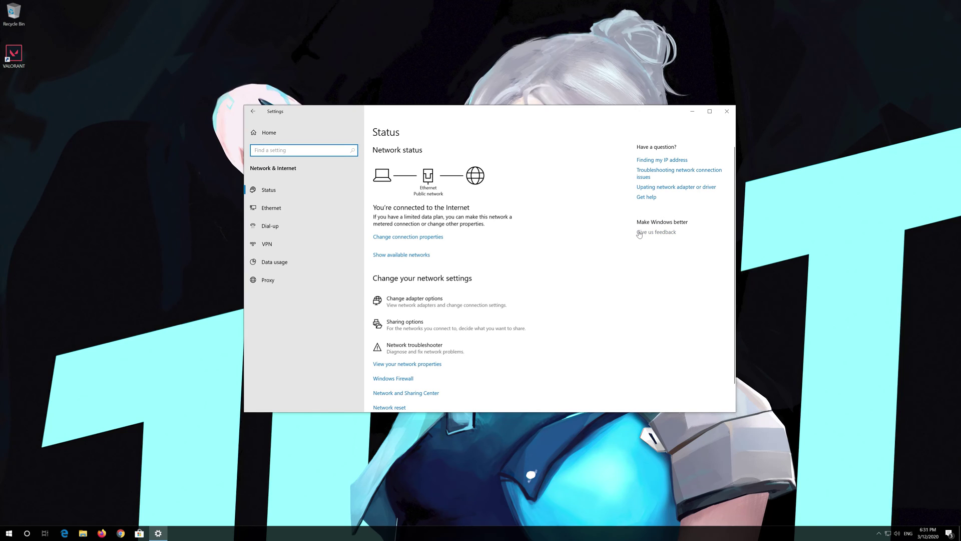
{"action": "scroll", "coordinate": [463, 270], "scroll_direction": "down", "scroll_amount": 1}
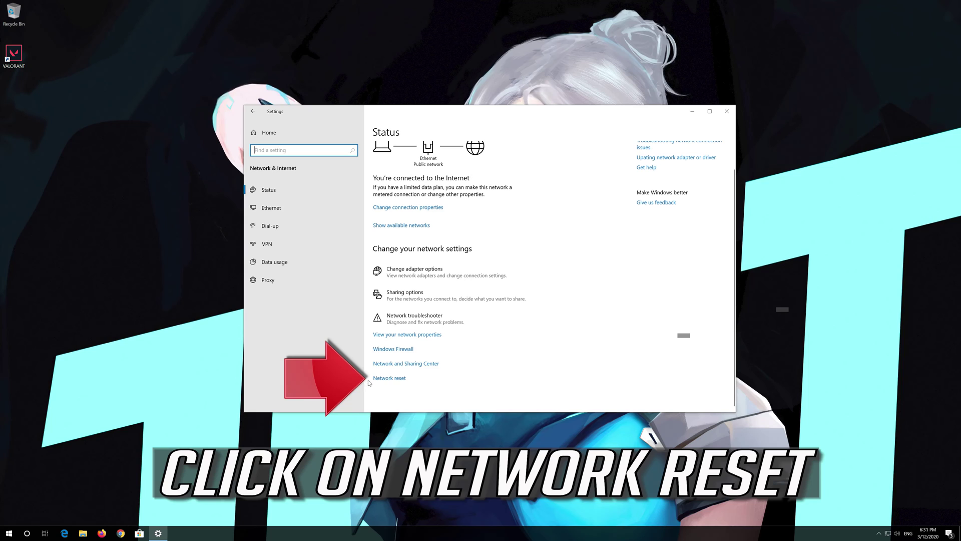
{"action": "left_click", "coordinate": [395, 378]}
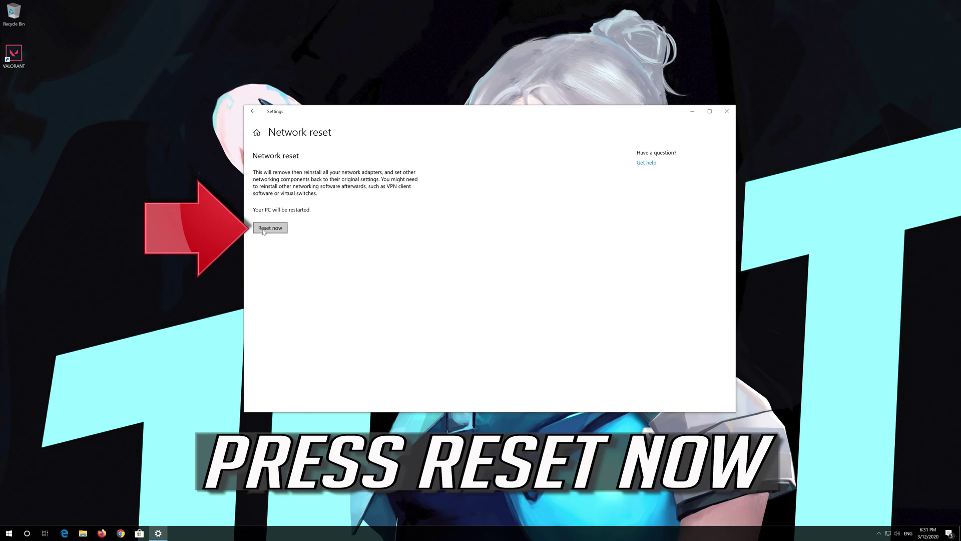
Choose Reset now and confirm the network reset with Yes.
{"action": "left_click", "coordinate": [263, 229]}
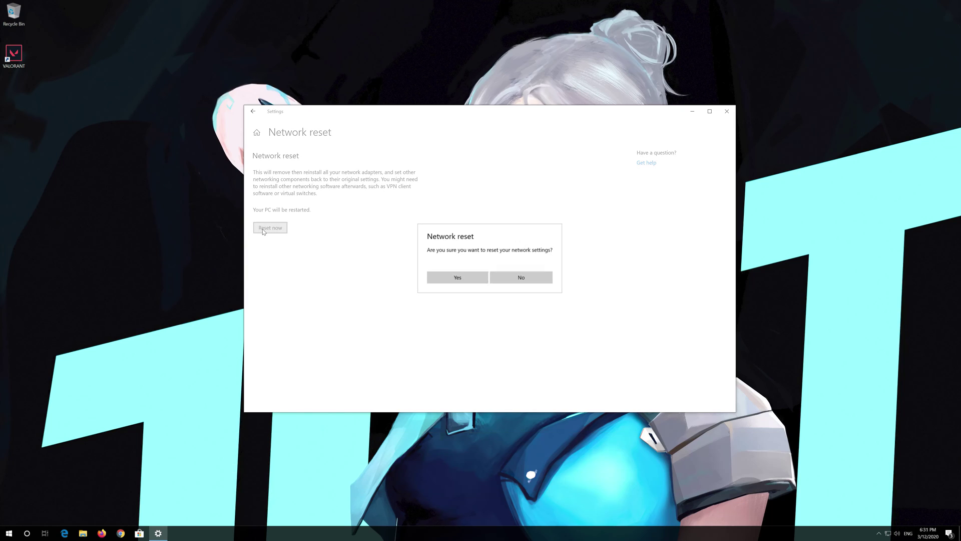
{"action": "left_click", "coordinate": [457, 279]}
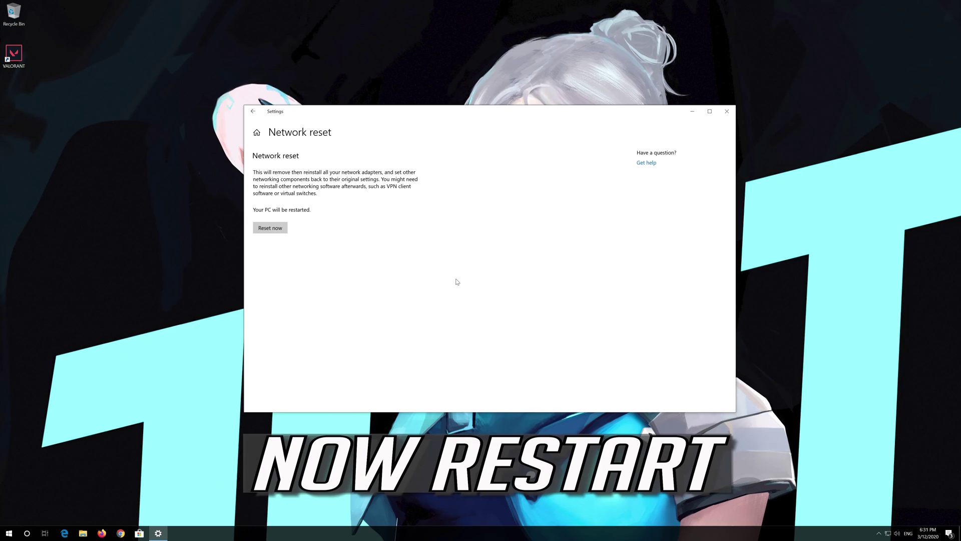